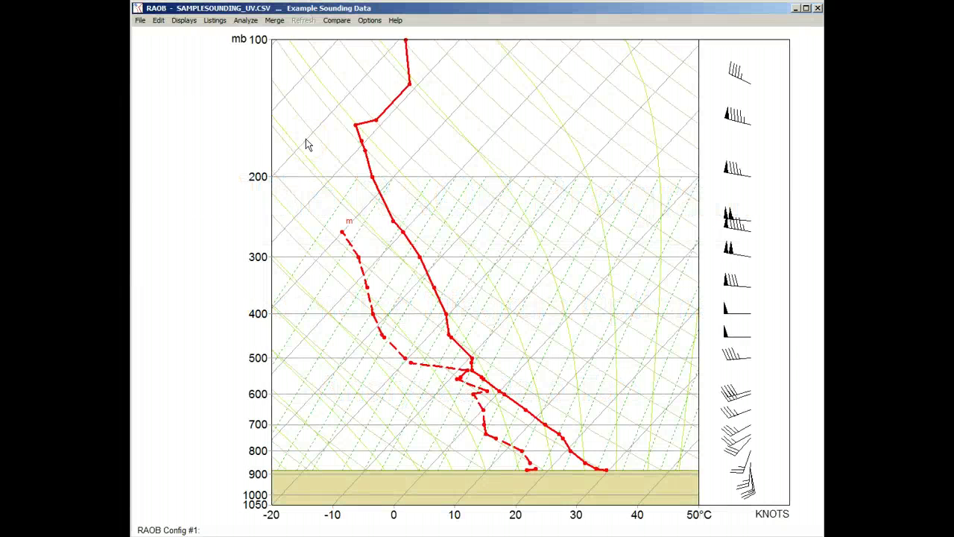
Open Diagram Options from the Options menu and go to the Analyses Data page
left_click(370, 20)
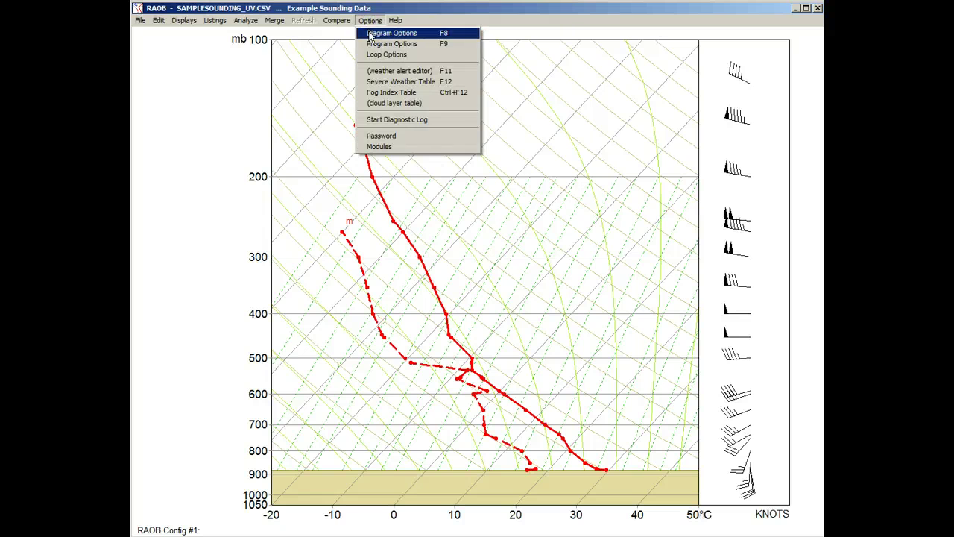
left_click(370, 33)
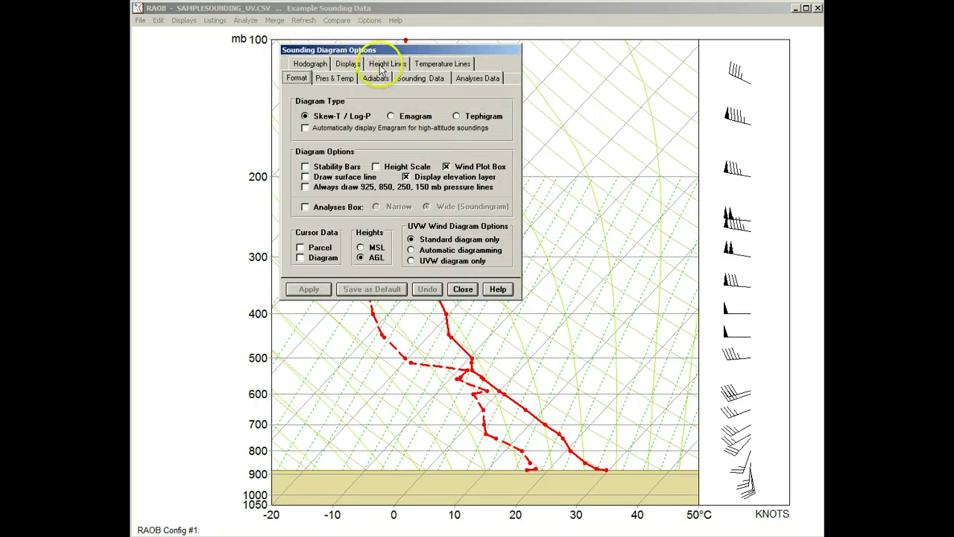
left_click(402, 78)
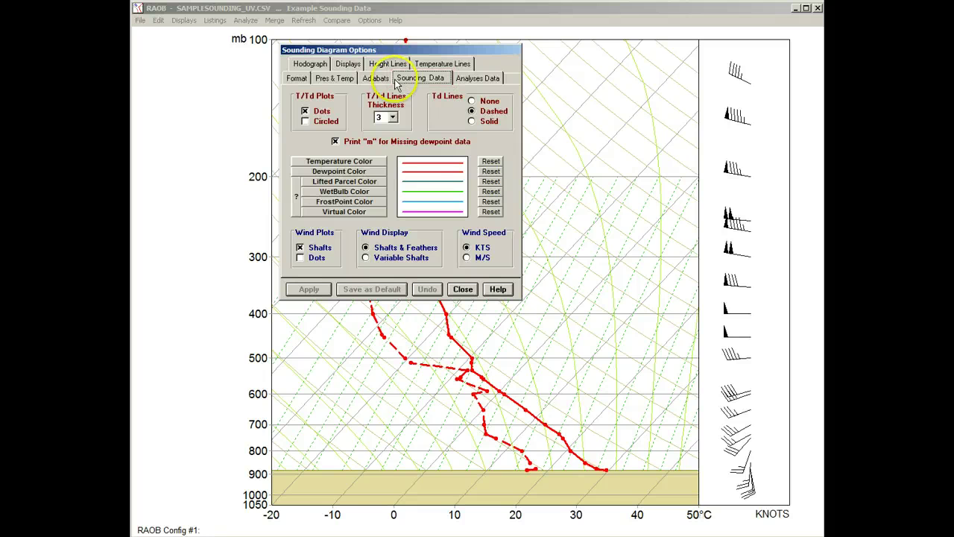
left_click(466, 78)
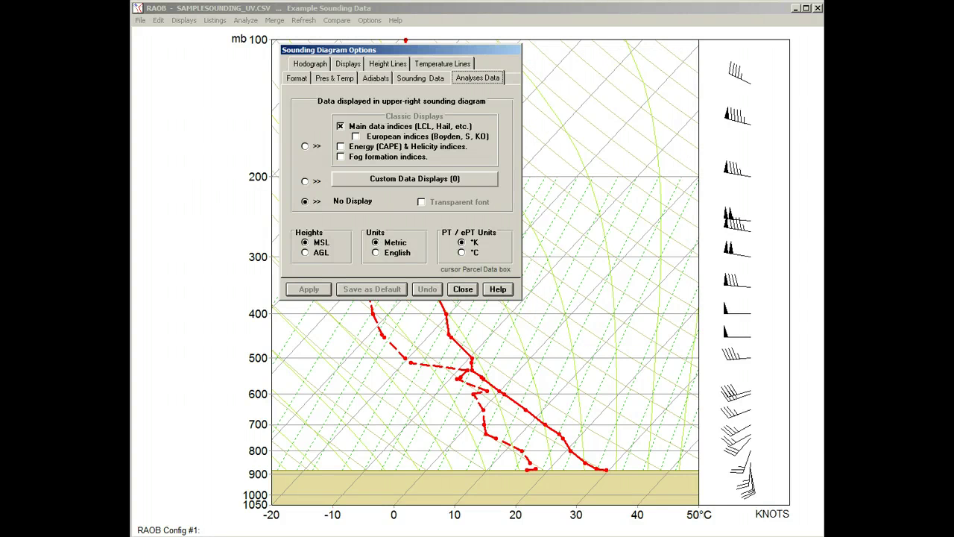
Apply Classic Displays, then add European, Energy (CAPE) & Helicity, and Fog formation indices
left_click(305, 146)
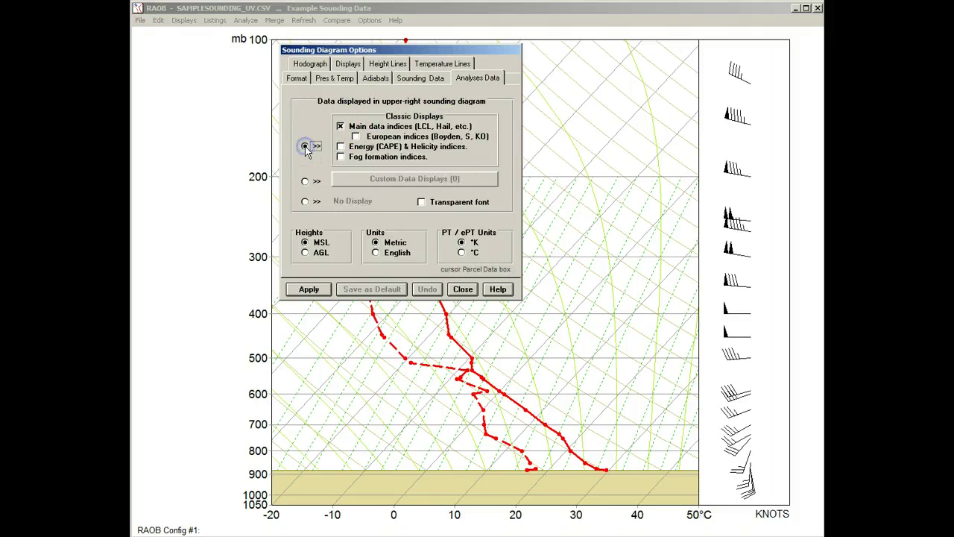
left_click(312, 290)
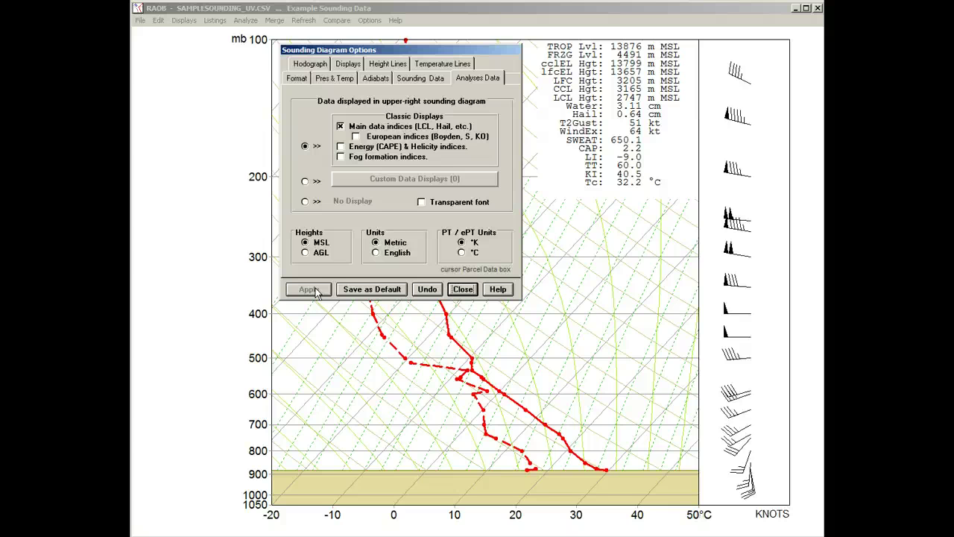
left_click(356, 137)
left_click(309, 290)
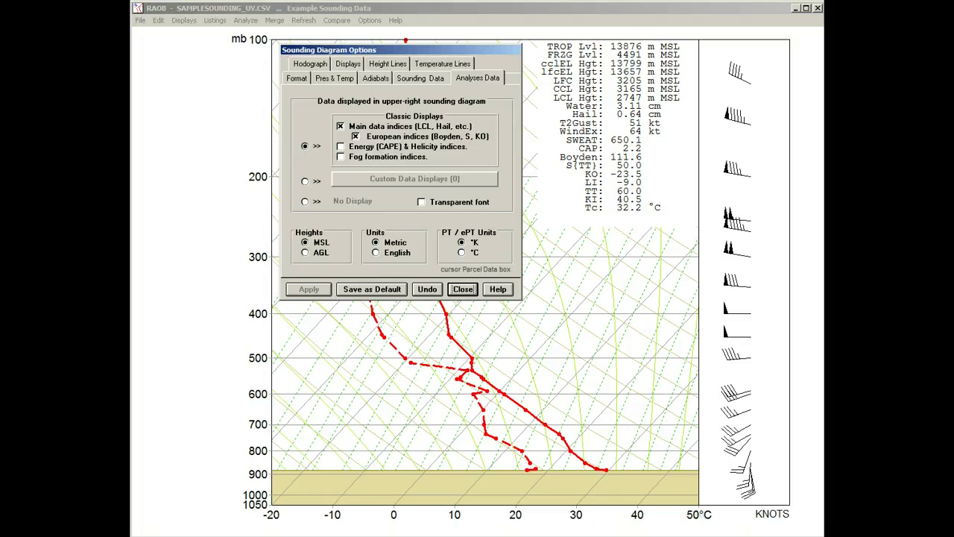
left_click(340, 147)
left_click(310, 290)
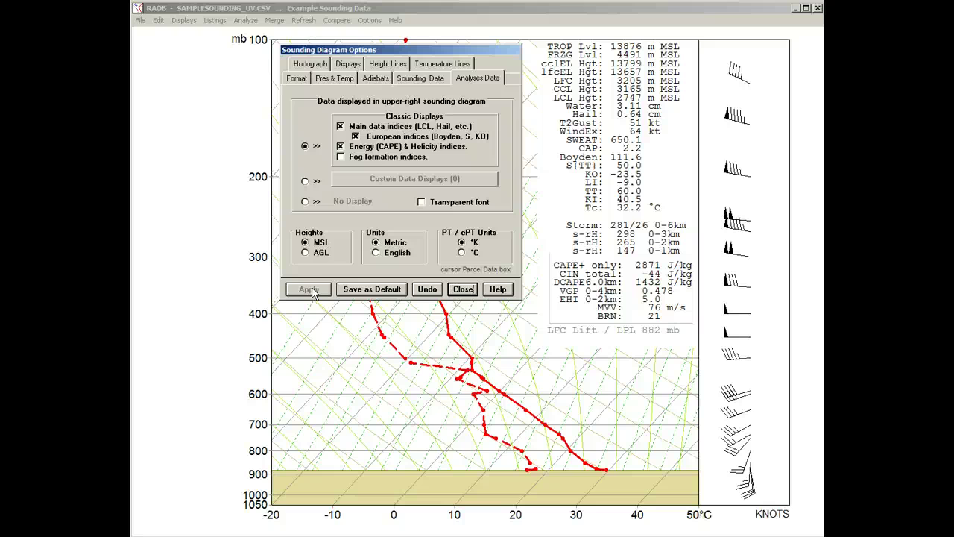
left_click(341, 156)
left_click(312, 289)
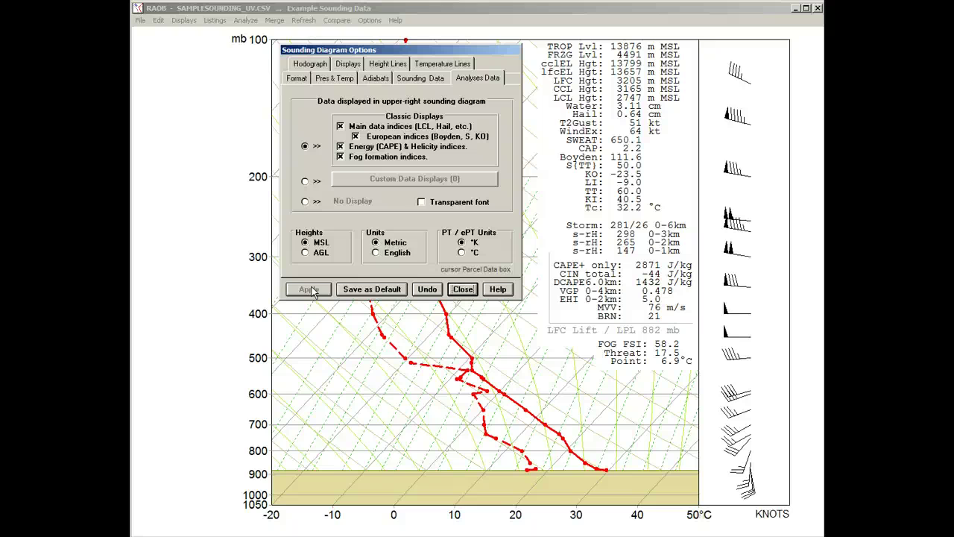
left_click(421, 203)
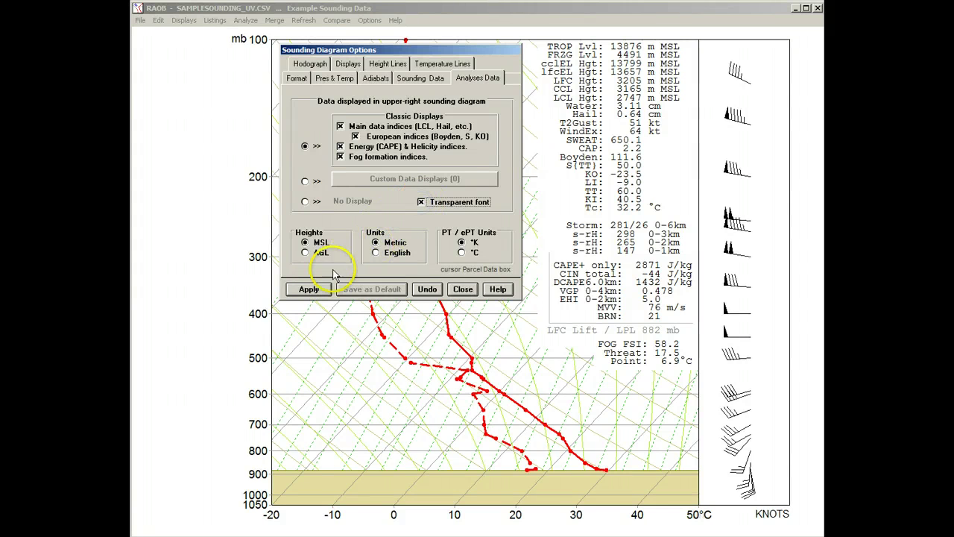
left_click(314, 291)
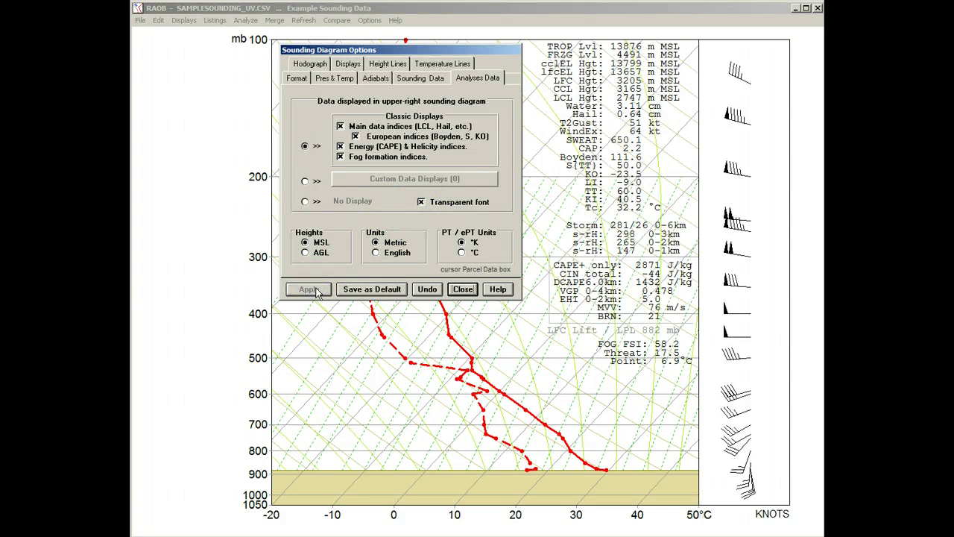
left_click(421, 202)
left_click(325, 290)
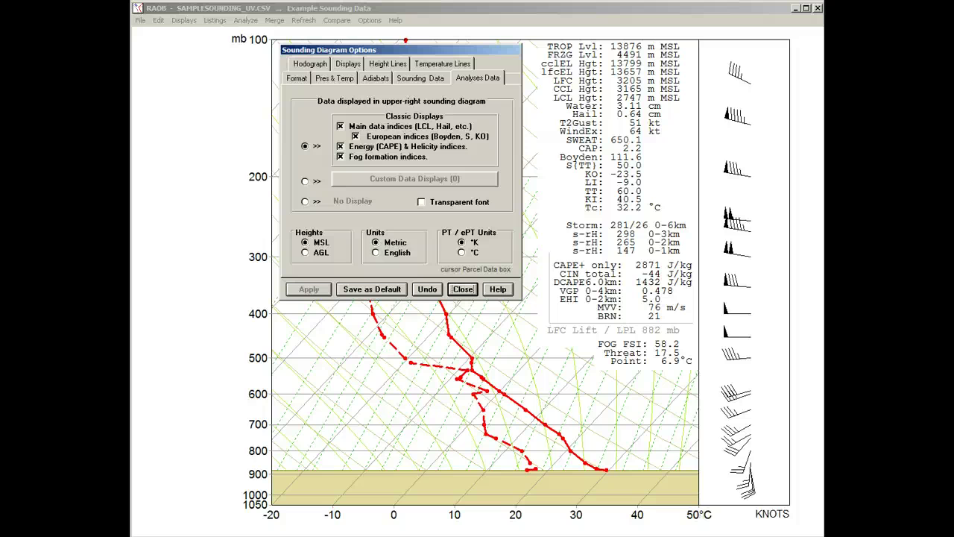
Close Sounding Diagram Options and bring up help definitions for the index box parameters
left_click(458, 290)
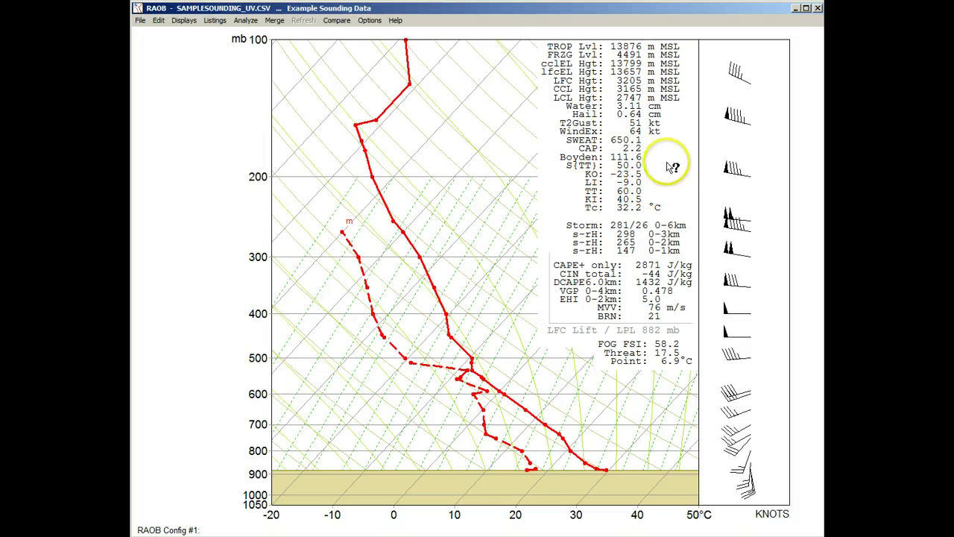
left_click(661, 174)
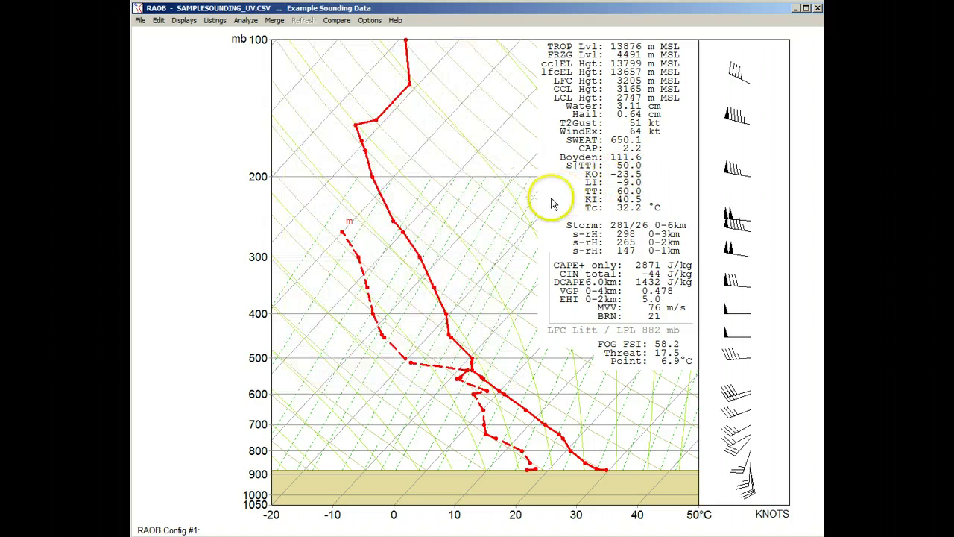
Reopen Sounding Diagram Options at the Analyses Data page
left_click(525, 209)
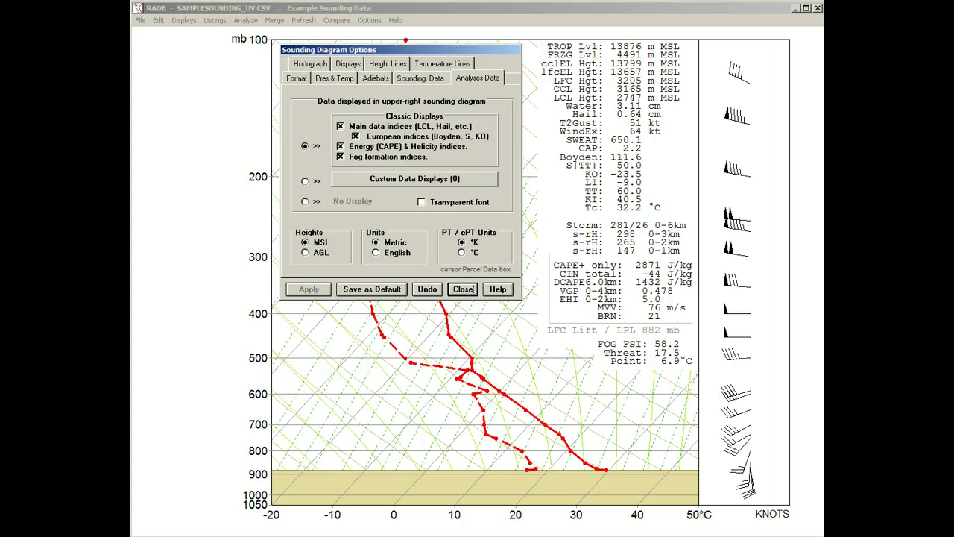
Switch index heights to AGL and units to English, applying each change
left_click(305, 253)
left_click(307, 288)
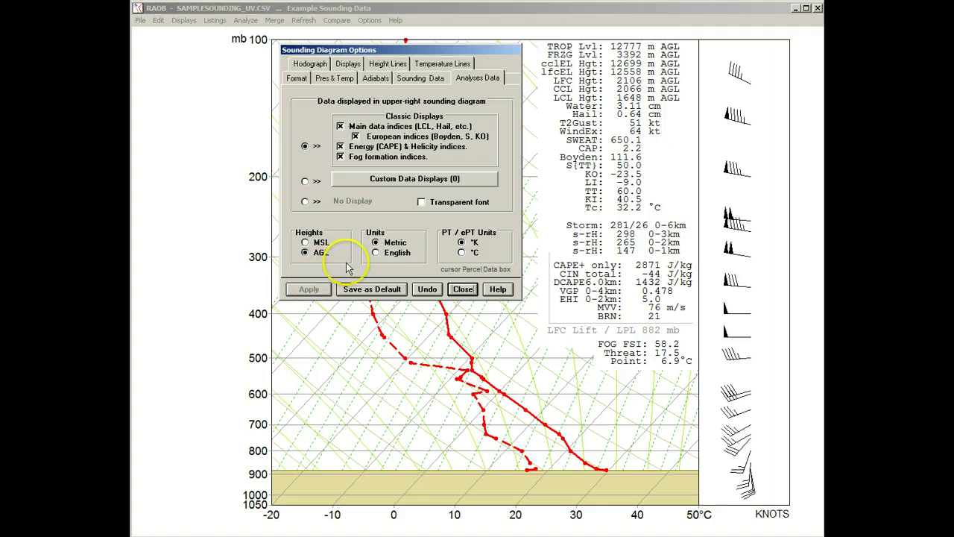
left_click(378, 254)
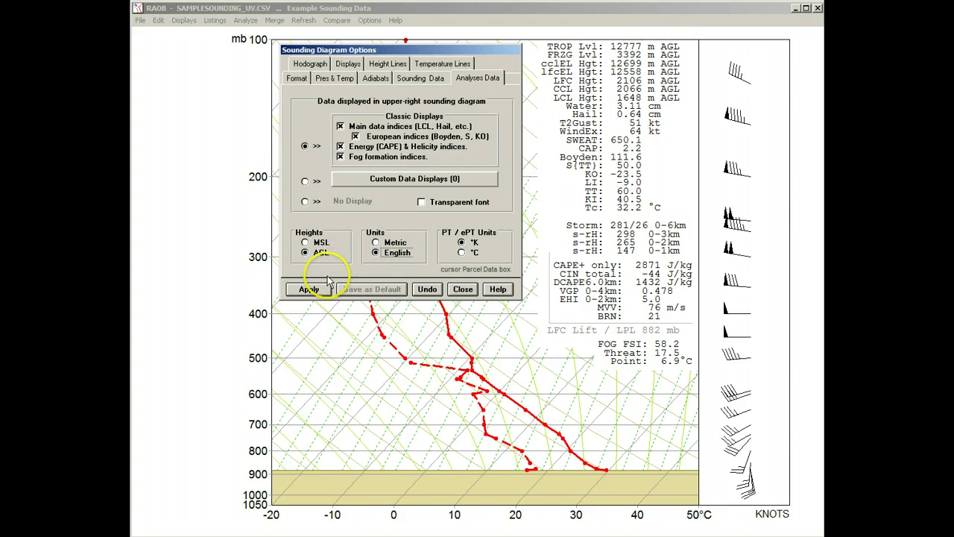
left_click(313, 290)
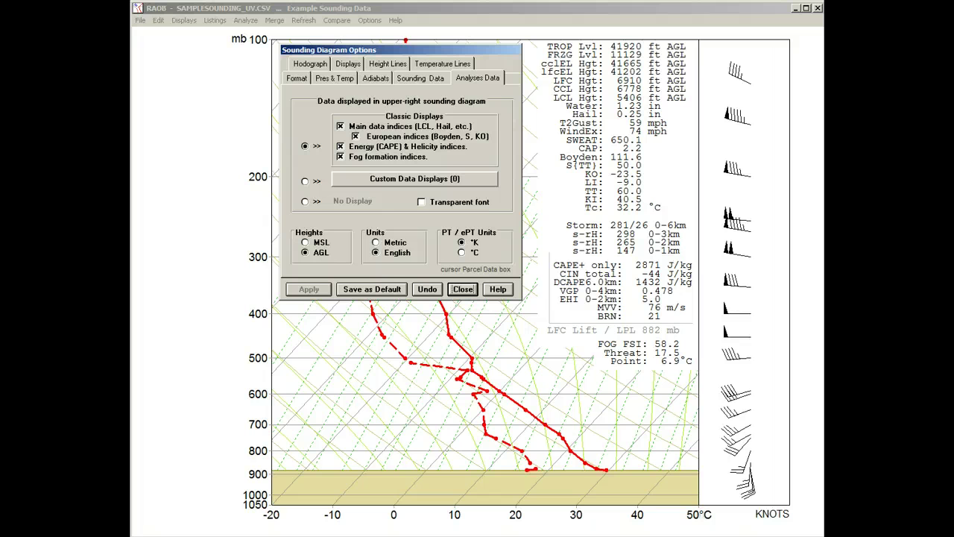
Turn on the Cursor Data Parcel box on the Format page and close the dialog
left_click(296, 79)
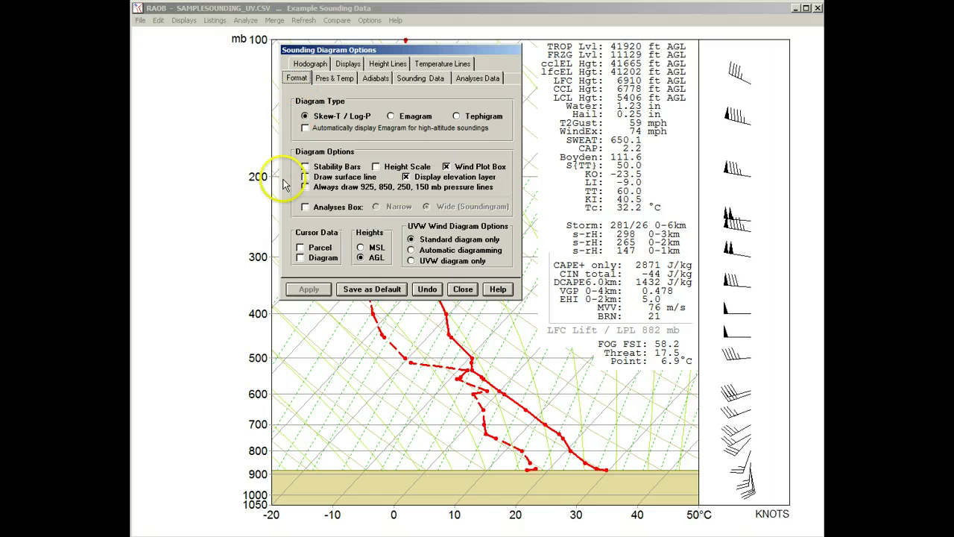
left_click(300, 248)
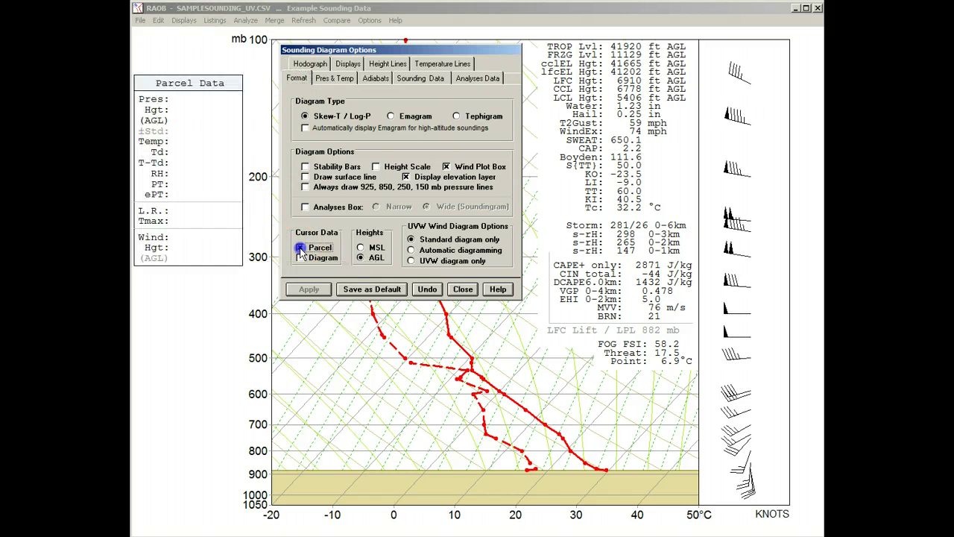
left_click(460, 289)
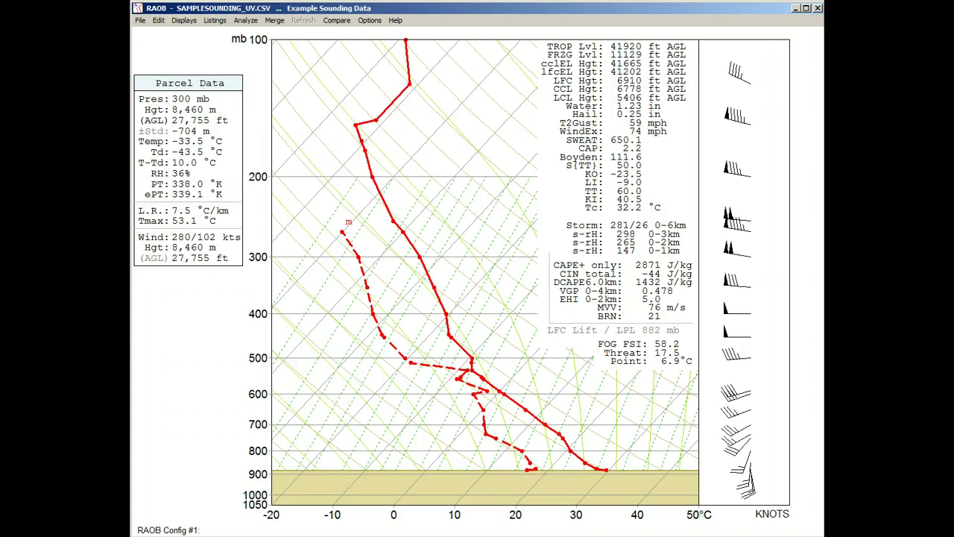
Set PT/ePT units to °C, then sample parcel values at 264 mb on the temperature curve
right_click(418, 257)
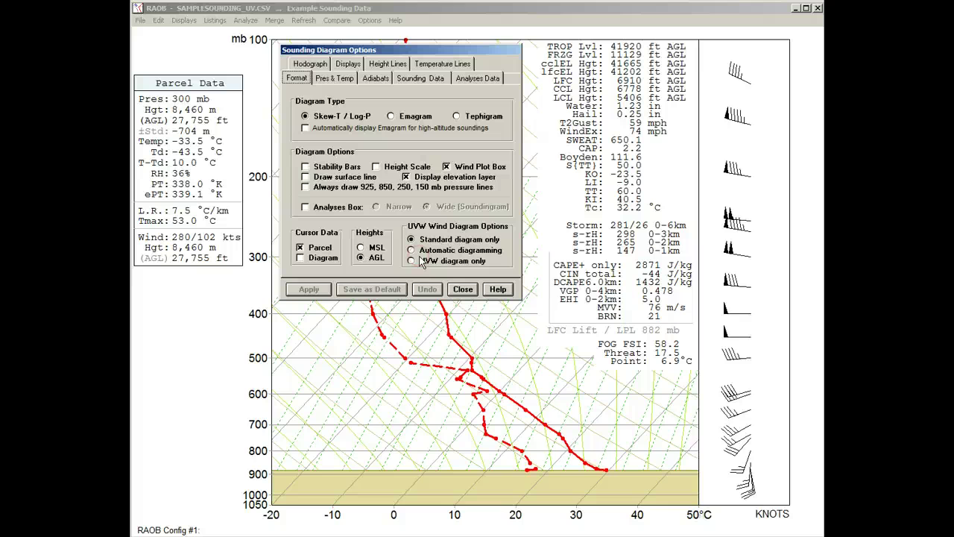
left_click(468, 79)
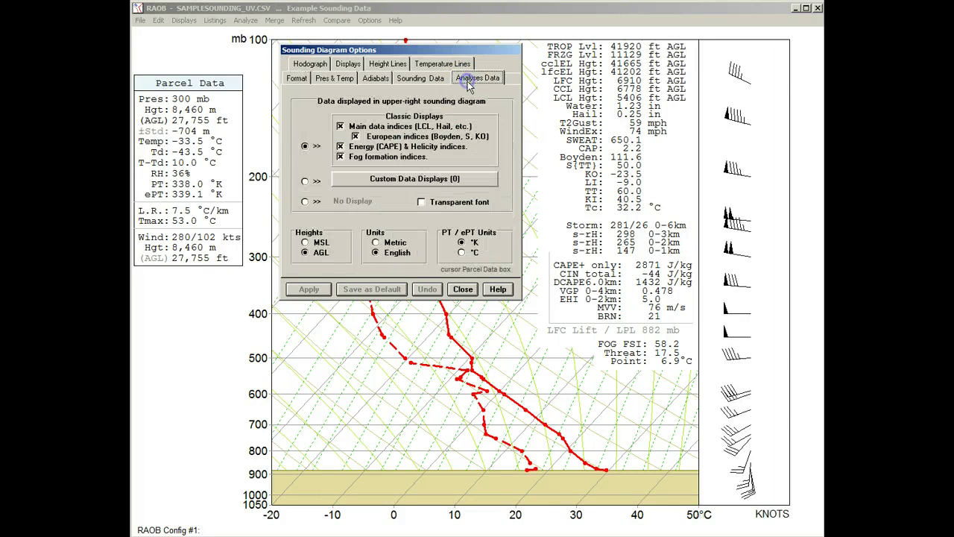
left_click(463, 254)
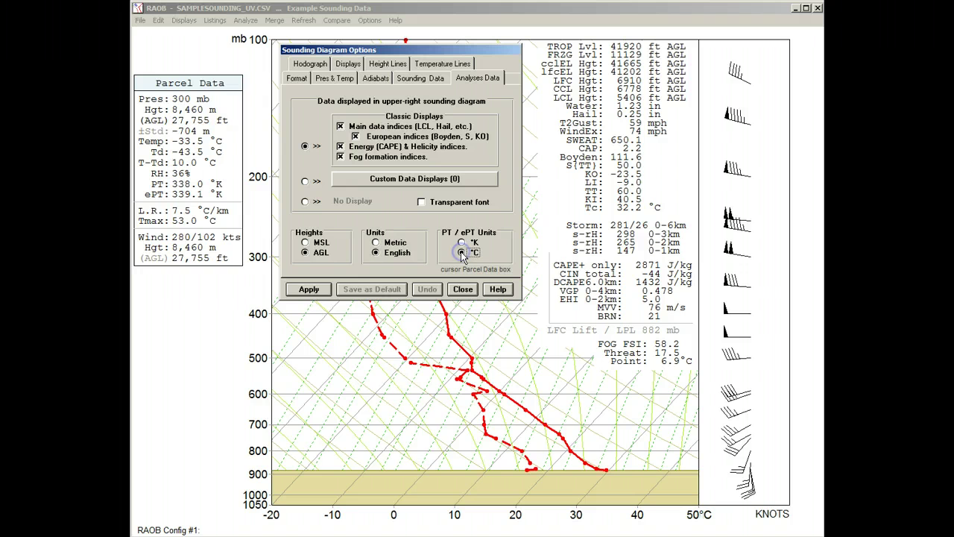
left_click(321, 290)
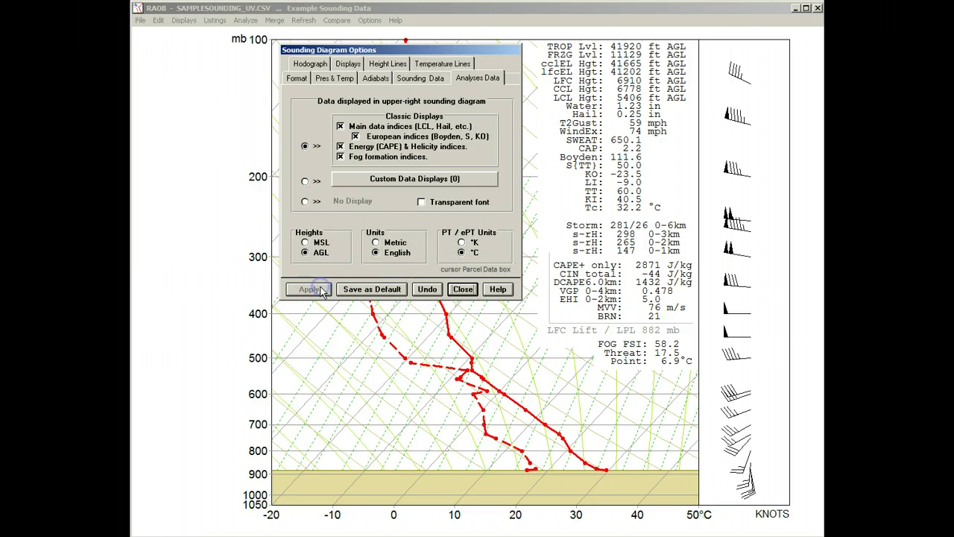
left_click(457, 291)
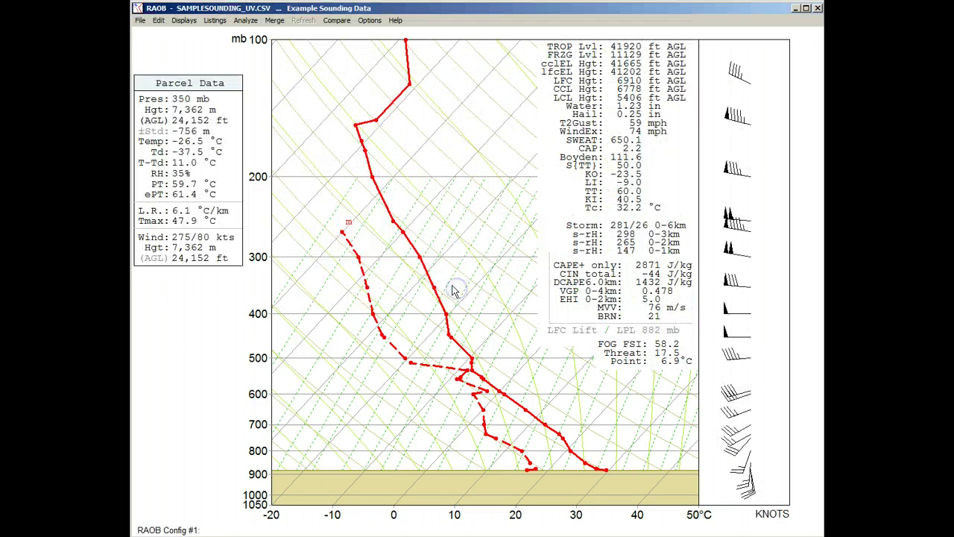
left_click(405, 232)
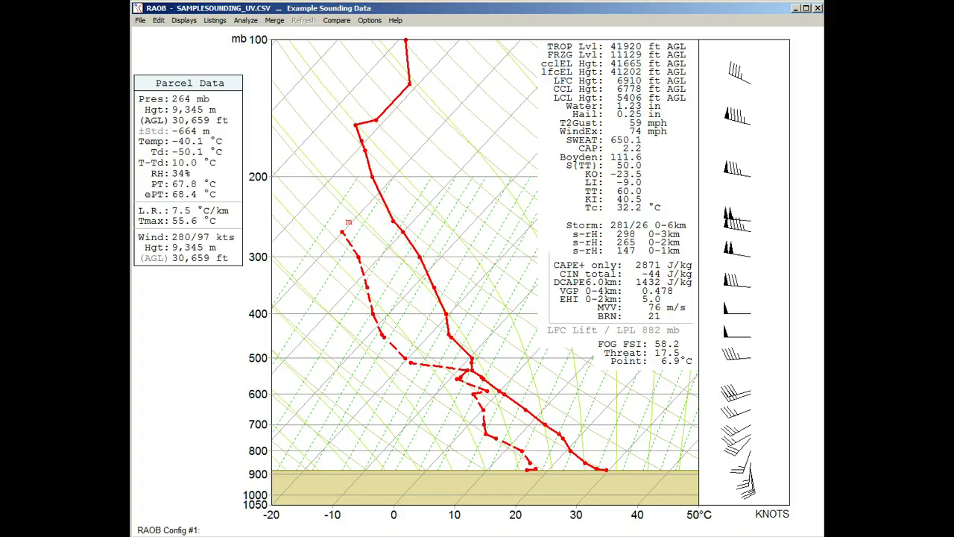